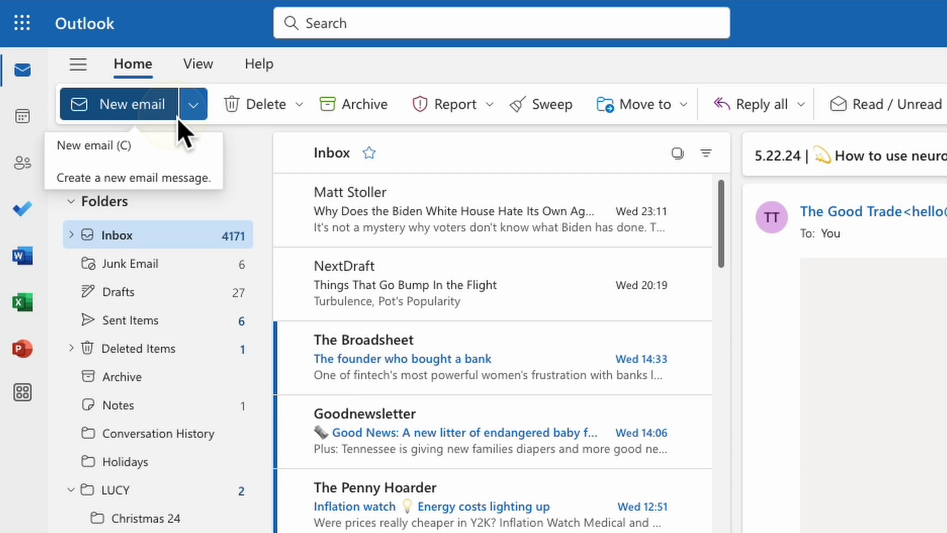
Open a blank new email draft and show its add-in apps list.
left_click(132, 104)
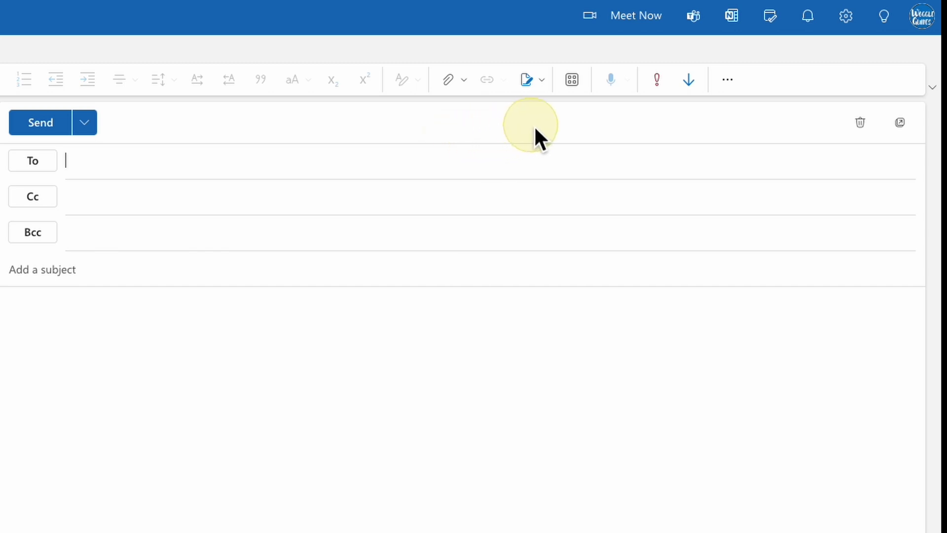
left_click(582, 87)
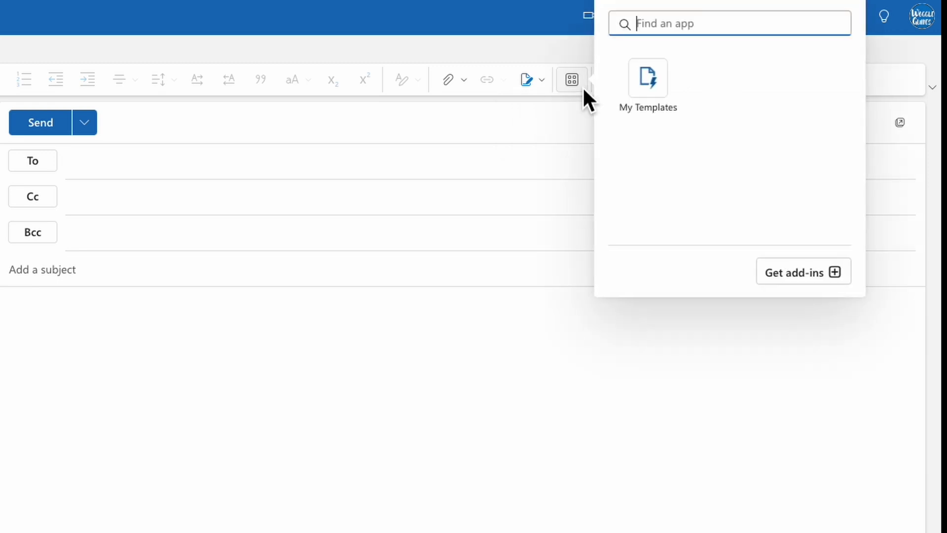
Open the My Templates add-in to list the three saved templates.
left_click(692, 133)
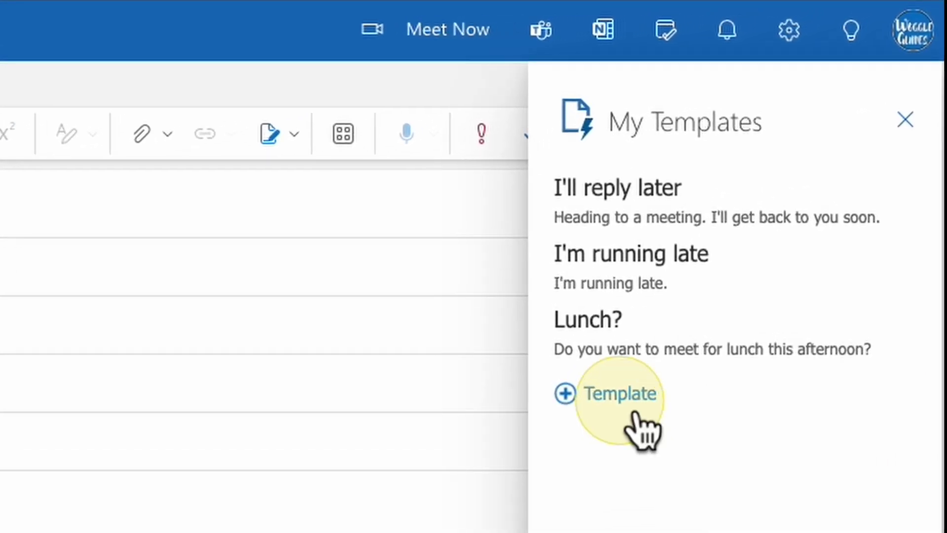
Create the 'Thanks for your mail!' template promising a reply within 24 hours, signed Woggle x.
left_click(633, 404)
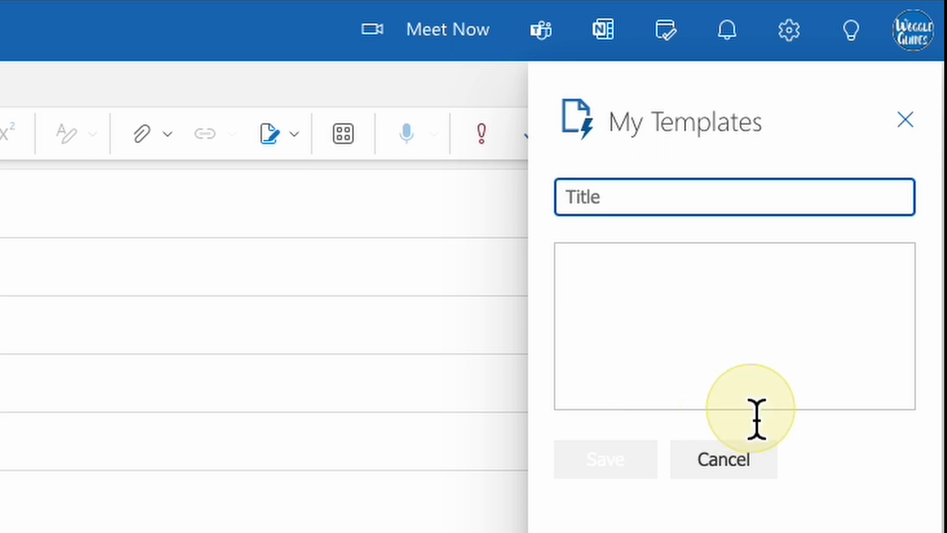
left_click(832, 309)
type("Thank")
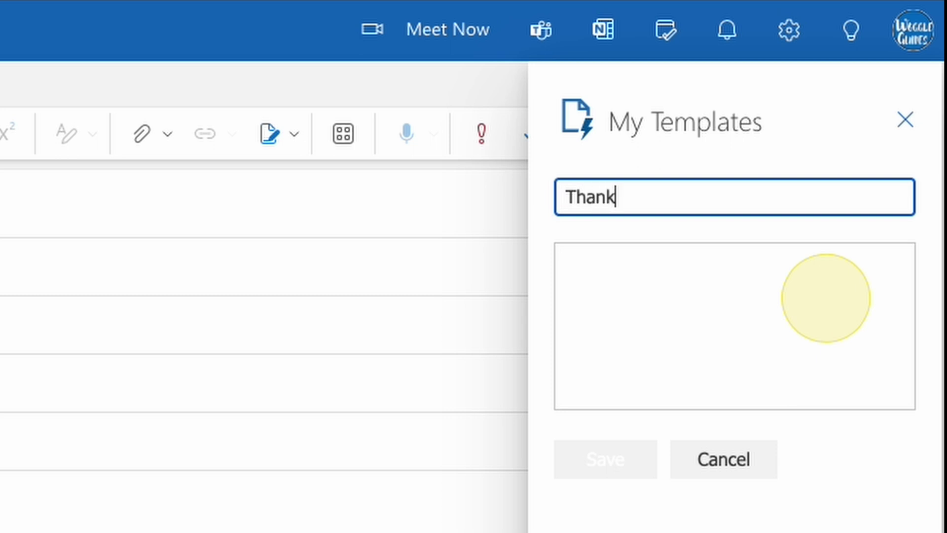
type("s for your m")
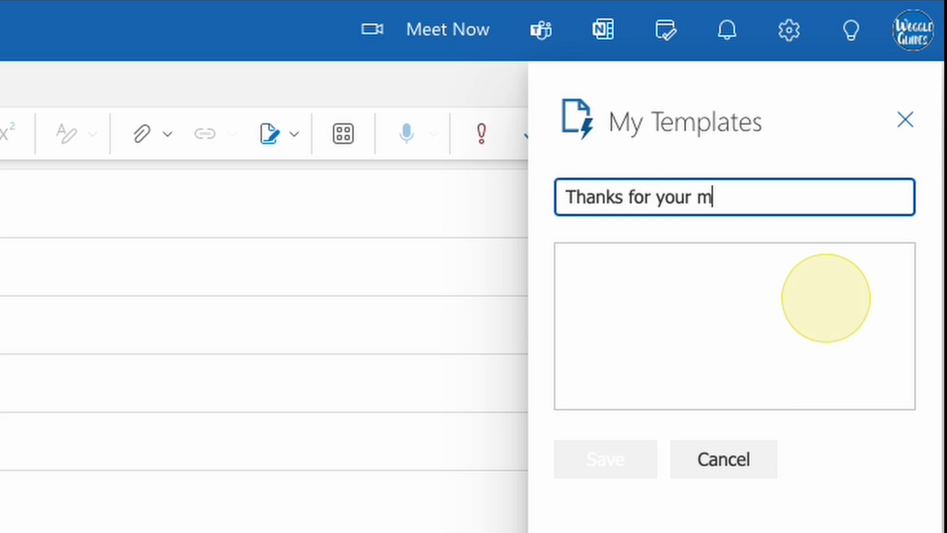
type("ail!")
left_click(809, 304)
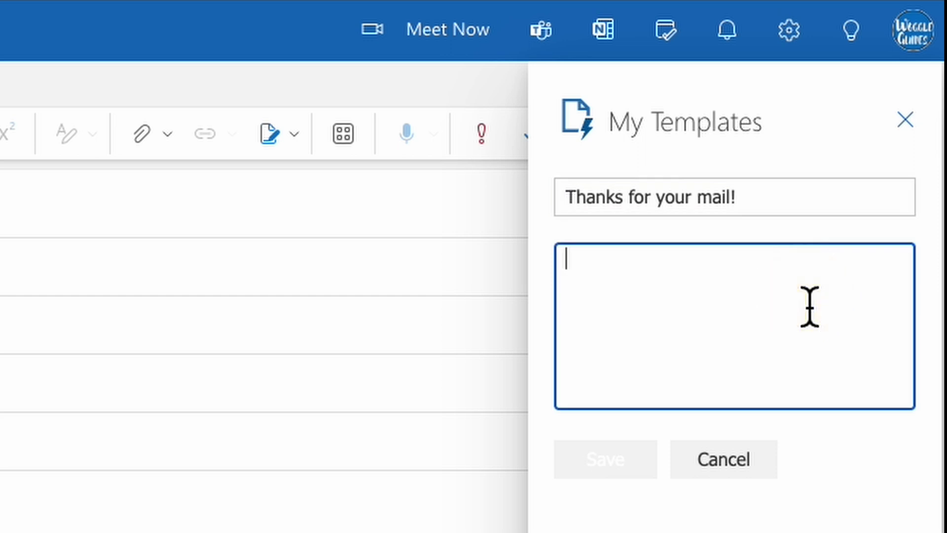
type("Great to hear from you!")
key("Return")
key("Return")
type("I hope to ")
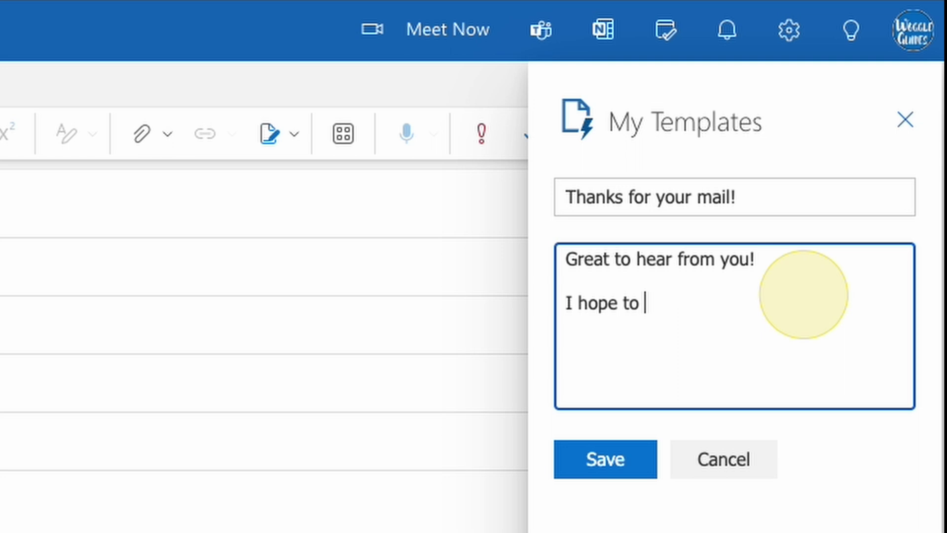
type("get back to your mail in the next 24 hours.")
key("Return")
key("Return")
type("All ")
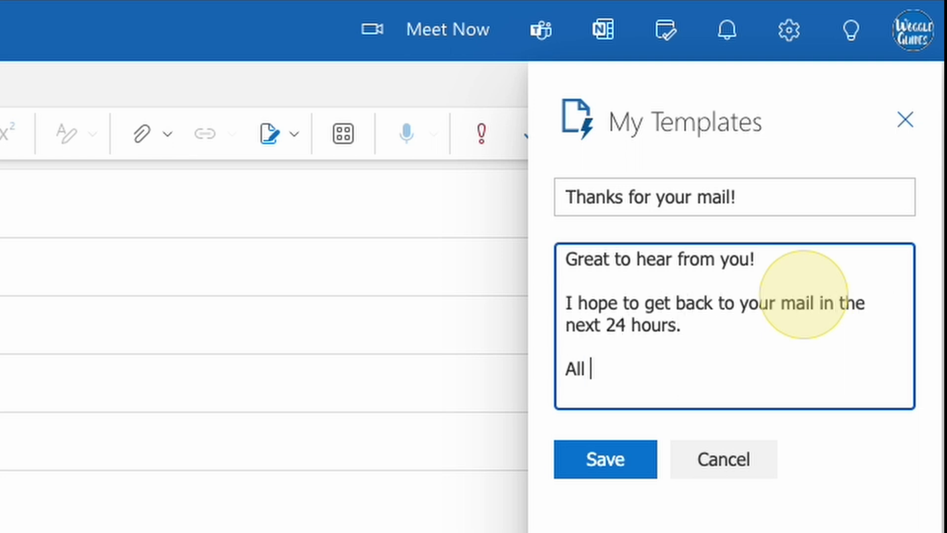
type("the best,")
key("Return")
key("Return")
type("Woggle x")
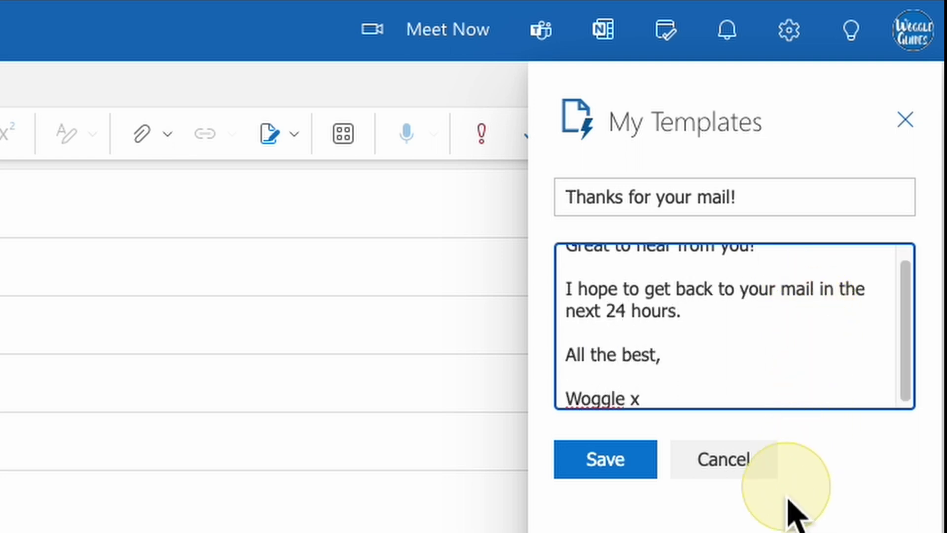
left_click(605, 459)
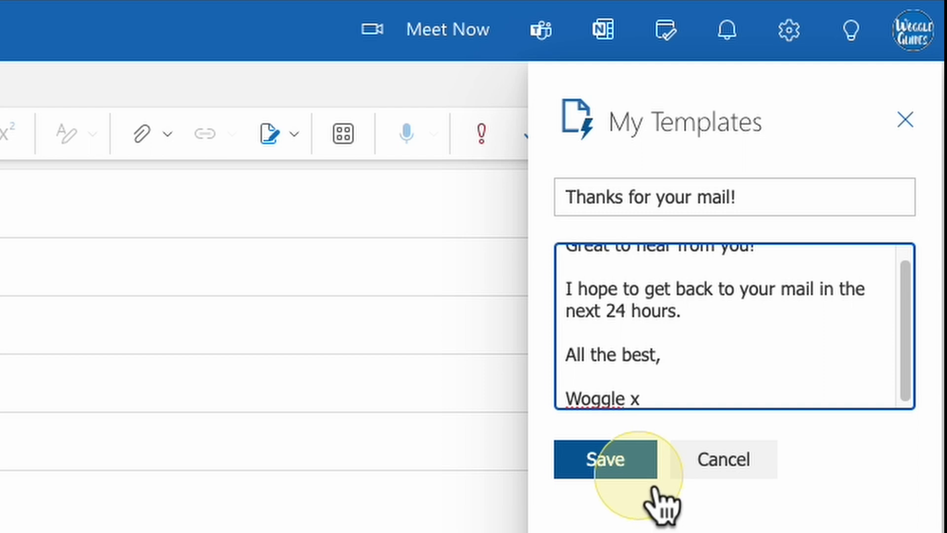
Finish saving the 'Thanks for your mail!' template to My Templates.
left_click(605, 459)
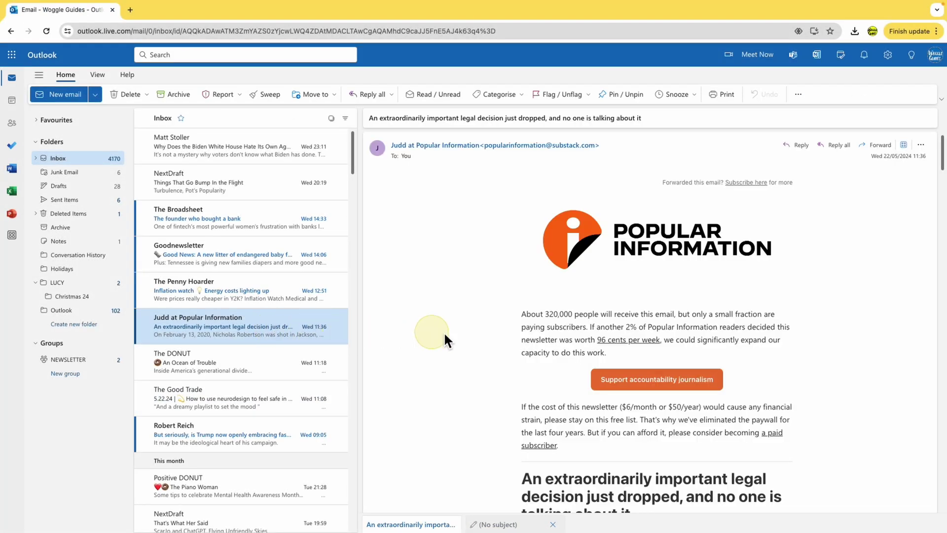
Reply to the Popular Information newsletter and open My Templates from the apps list.
left_click(800, 145)
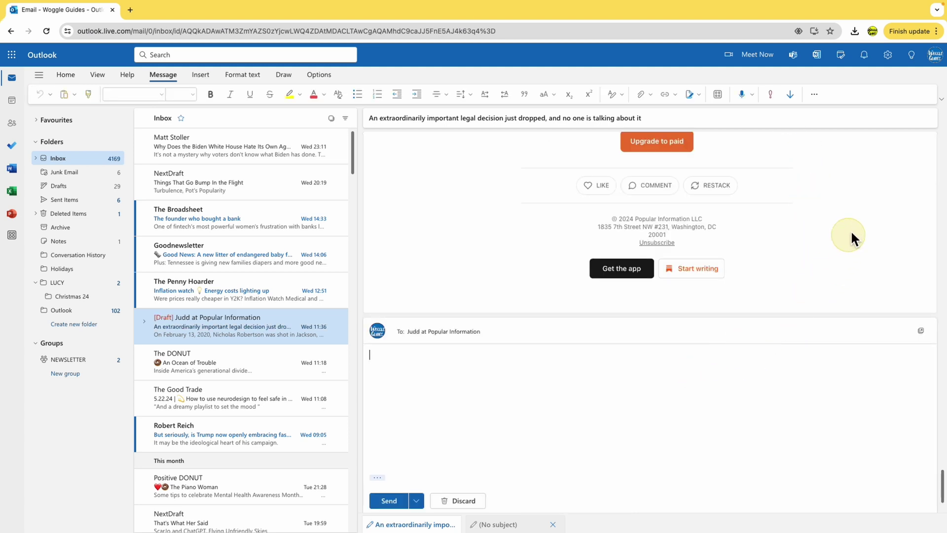
left_click(719, 97)
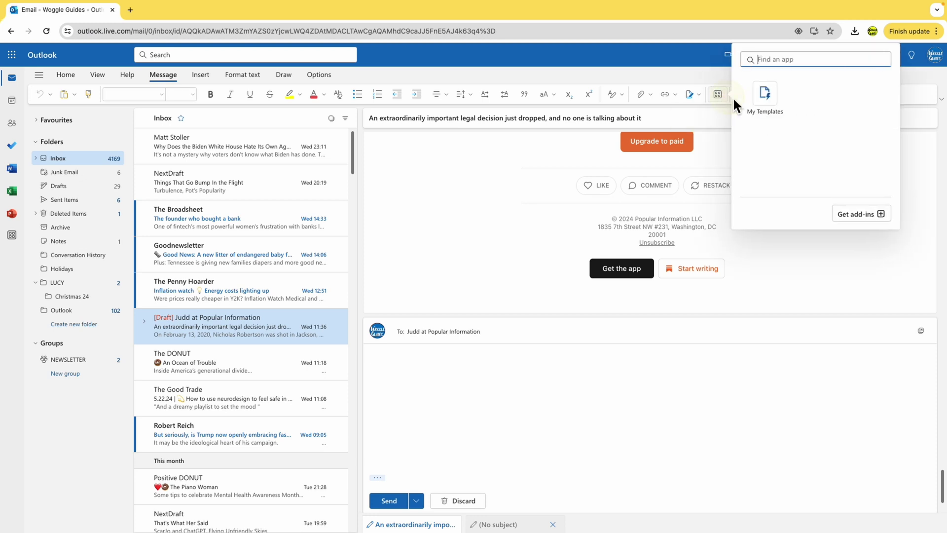
left_click(764, 95)
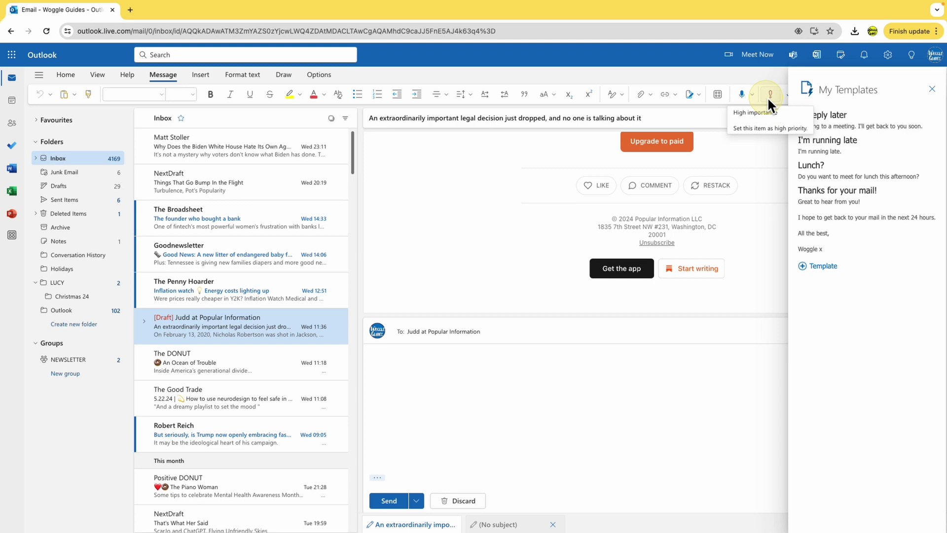
mouse_move(866, 218)
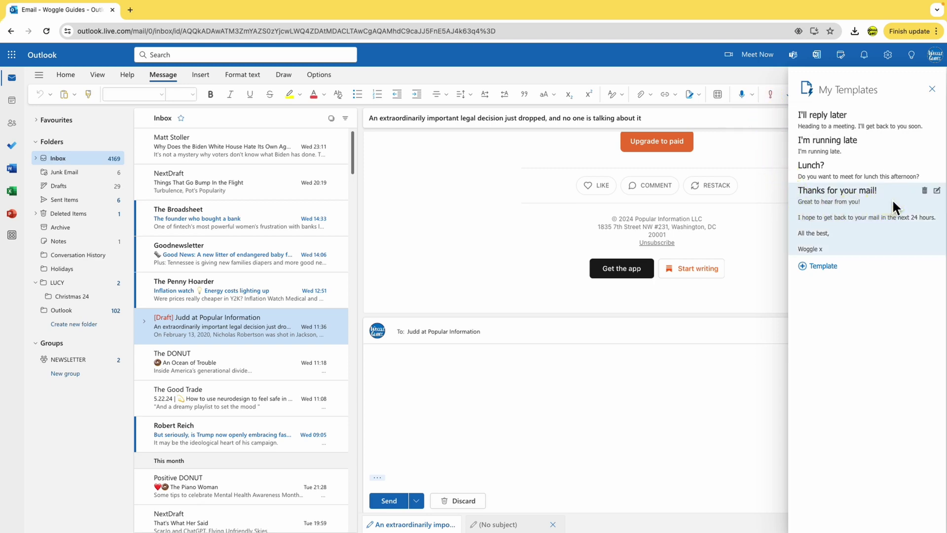
Insert the 'Thanks for your mail!' template message into the Popular Information reply.
left_click(892, 199)
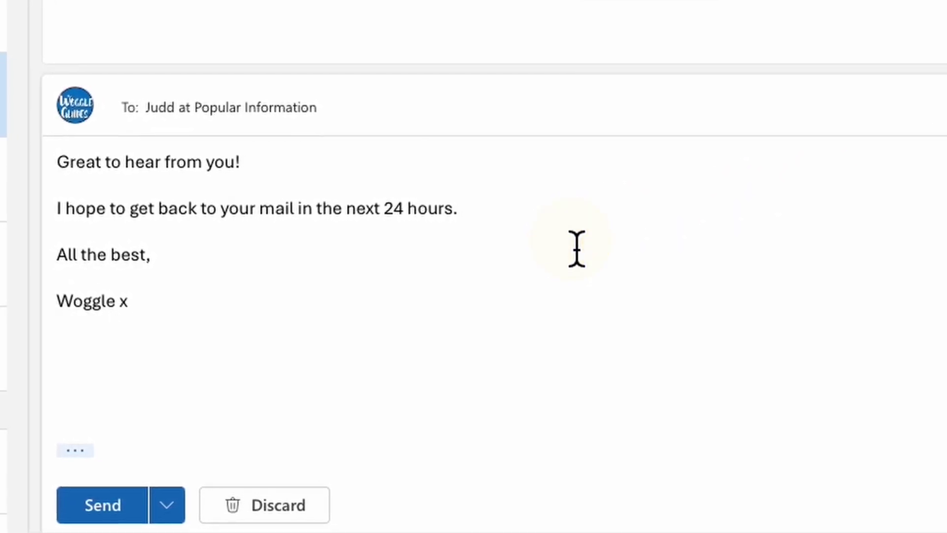
left_click(479, 256)
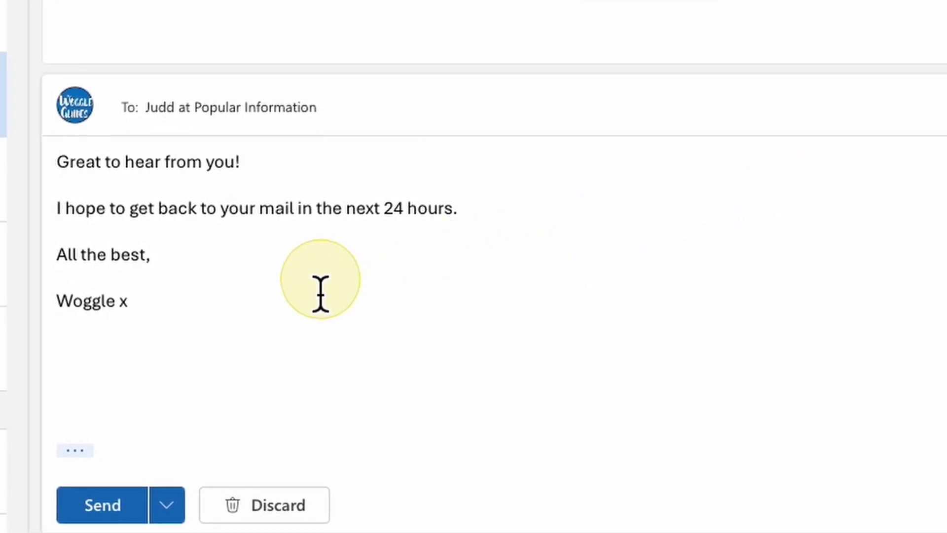